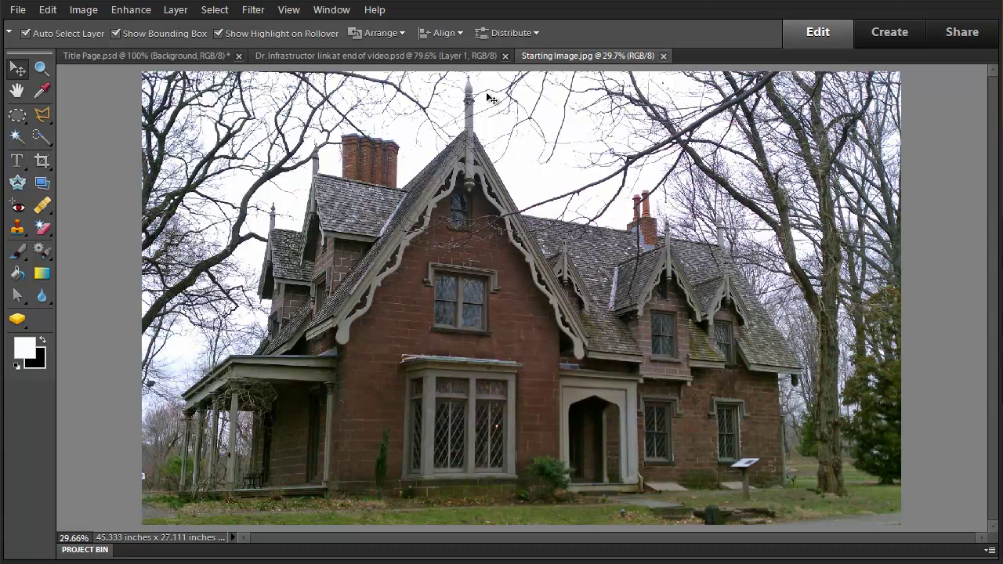
Show the Panel Bin from the Window menu so the Layers panel lists the Background layer.
{"action": "left_click", "coordinate": [333, 11]}
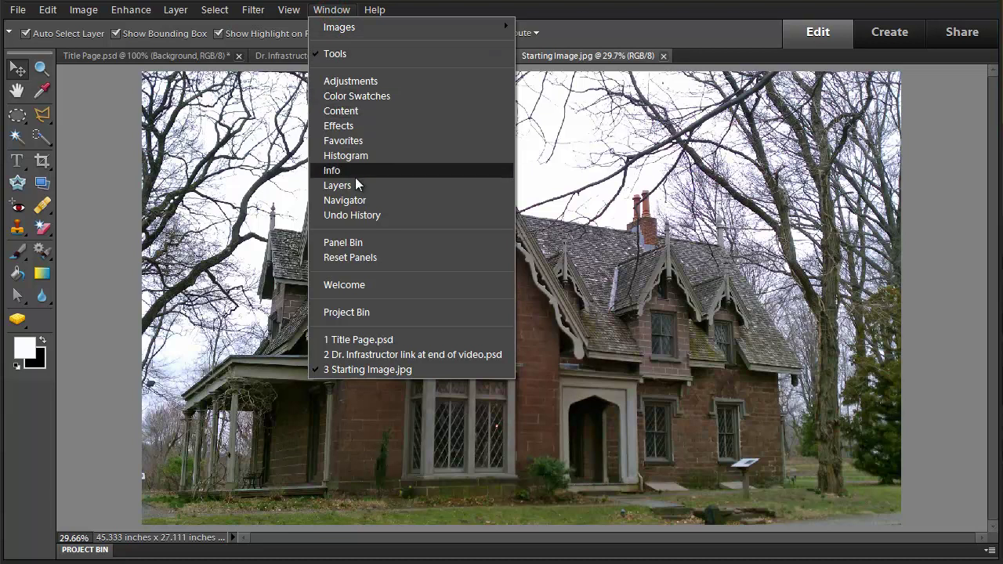
{"action": "left_click", "coordinate": [343, 242]}
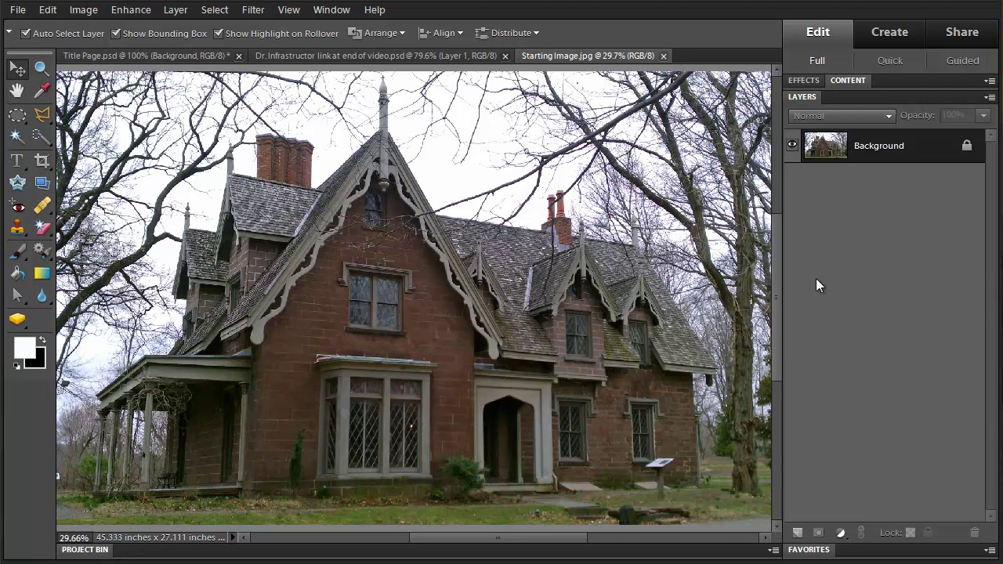
Begin Save As in the Comparison folder with Photoshop (*.PSD;*.PDD) format as Starting Image.psd.
{"action": "left_click", "coordinate": [19, 10]}
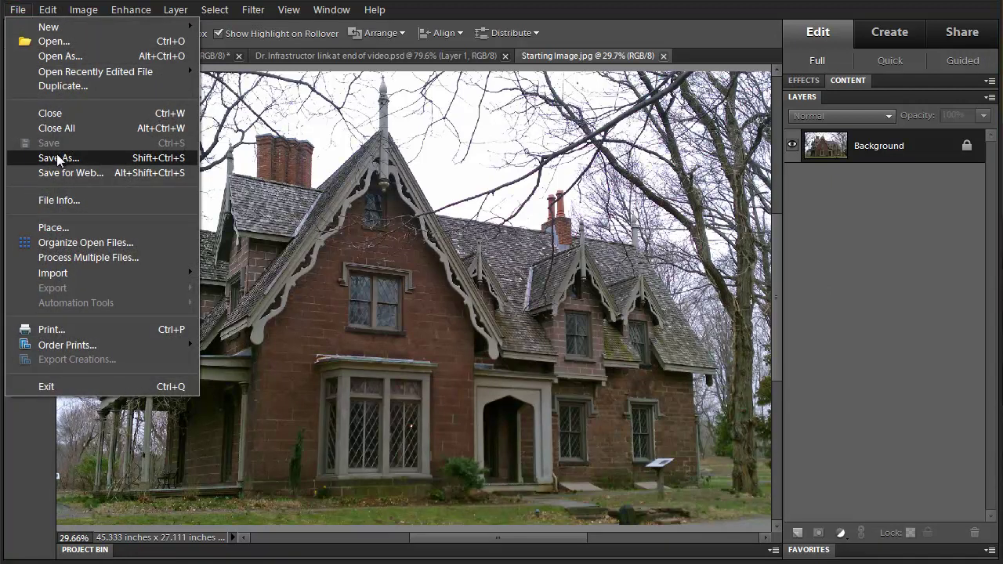
{"action": "left_click", "coordinate": [57, 156]}
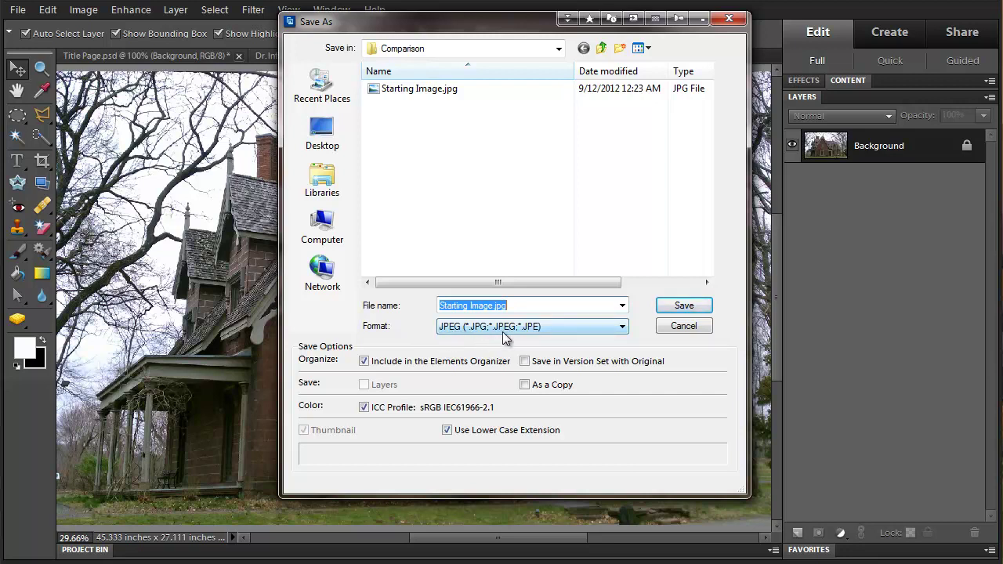
{"action": "left_click", "coordinate": [625, 327]}
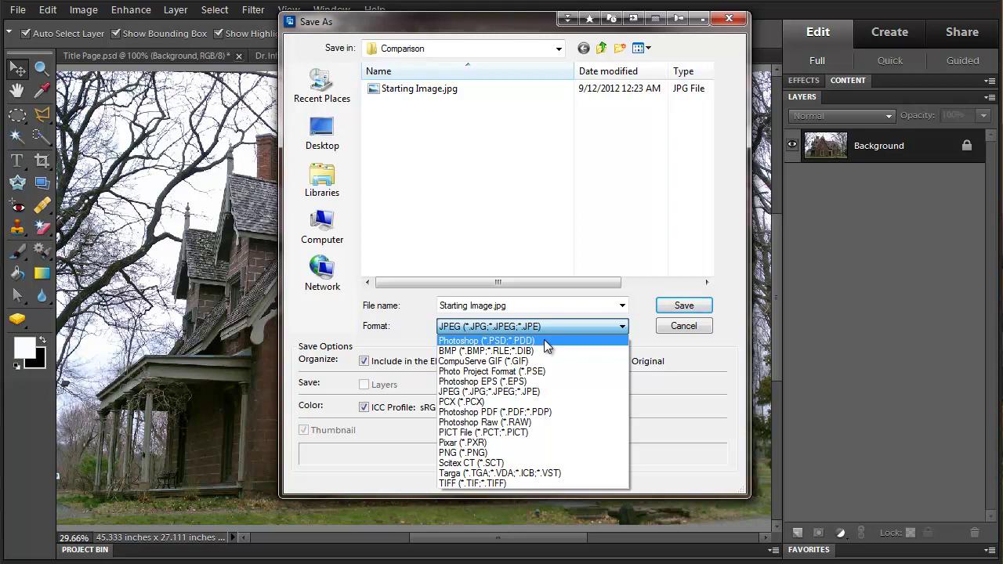
{"action": "left_click", "coordinate": [503, 343]}
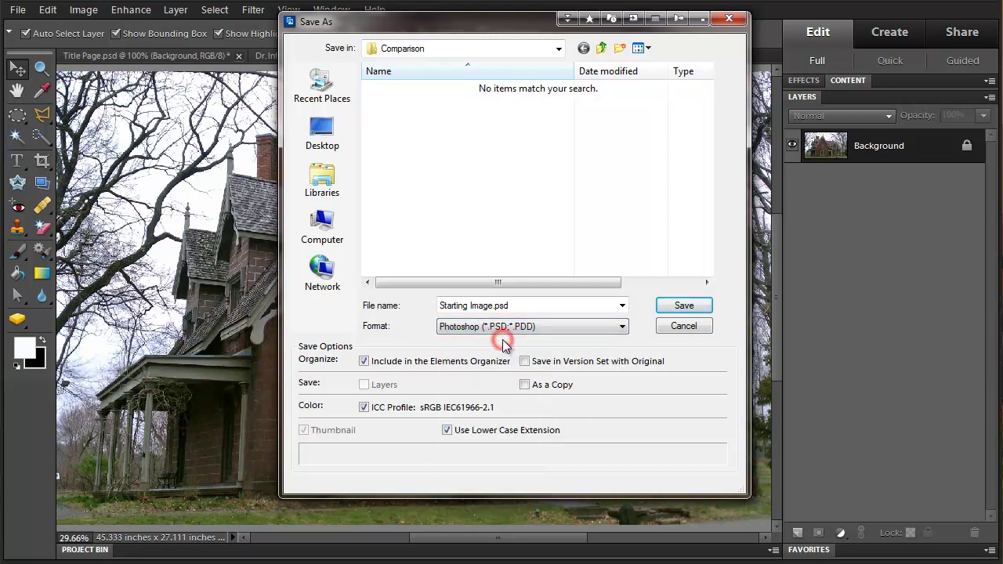
{"action": "left_click", "coordinate": [676, 312]}
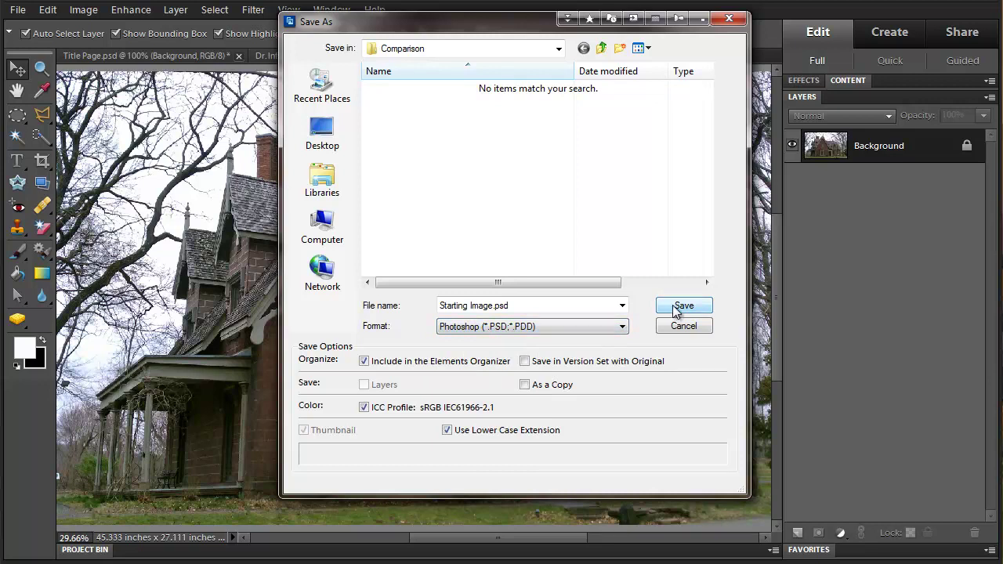
Save Starting Image.psd, then reopen Save As for another copy.
{"action": "left_click", "coordinate": [676, 311]}
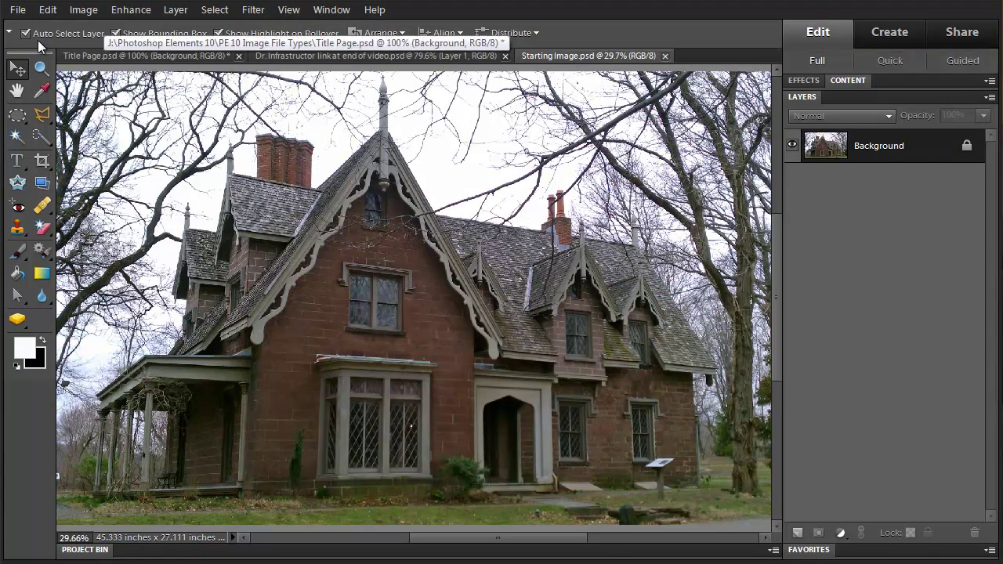
{"action": "left_click", "coordinate": [19, 11]}
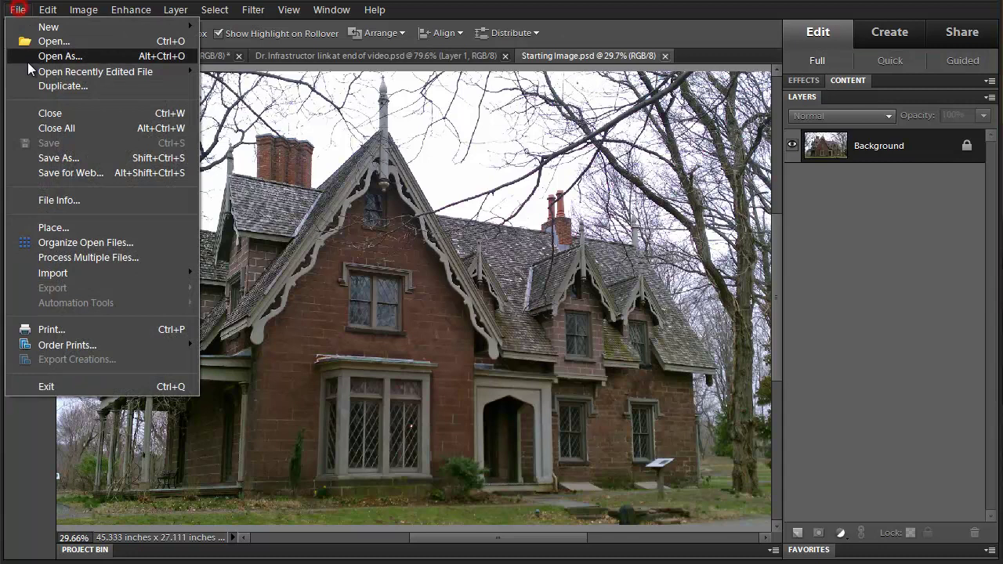
{"action": "left_click", "coordinate": [70, 161]}
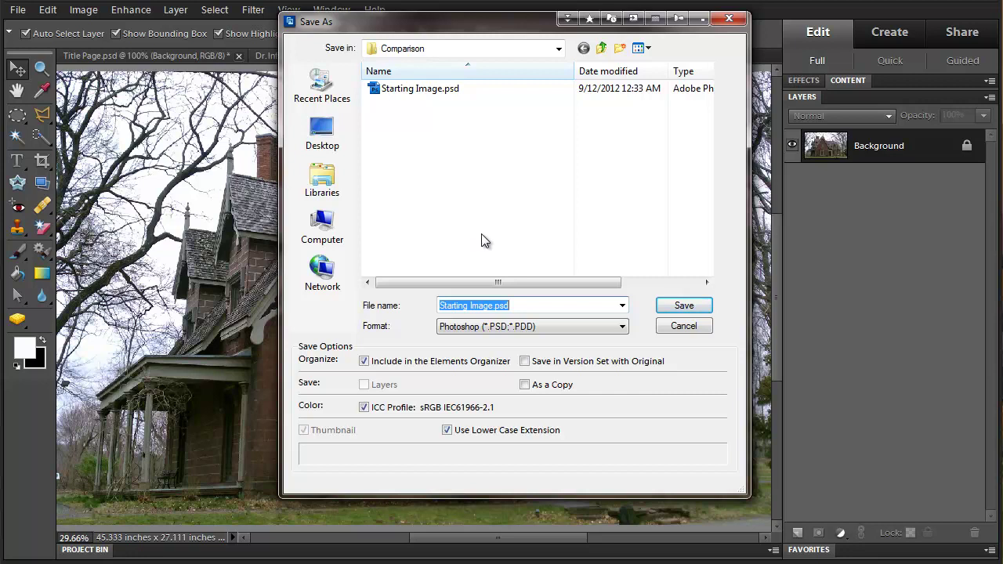
Expand the Save As Format dropdown to find PNG (*.PNG).
{"action": "left_click", "coordinate": [624, 329]}
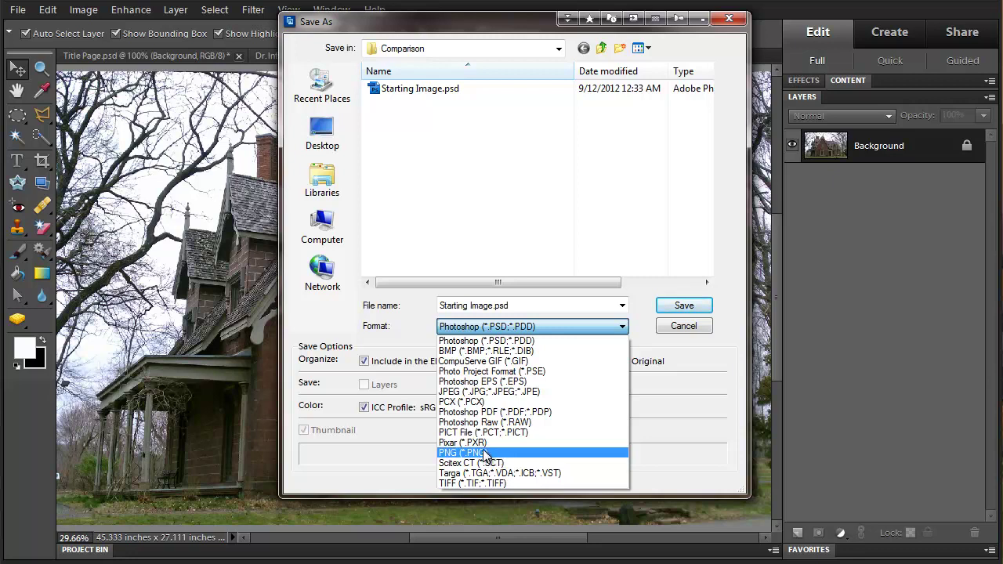
Save Starting Image.png as PNG with Interlace left at None.
{"action": "left_click", "coordinate": [486, 453]}
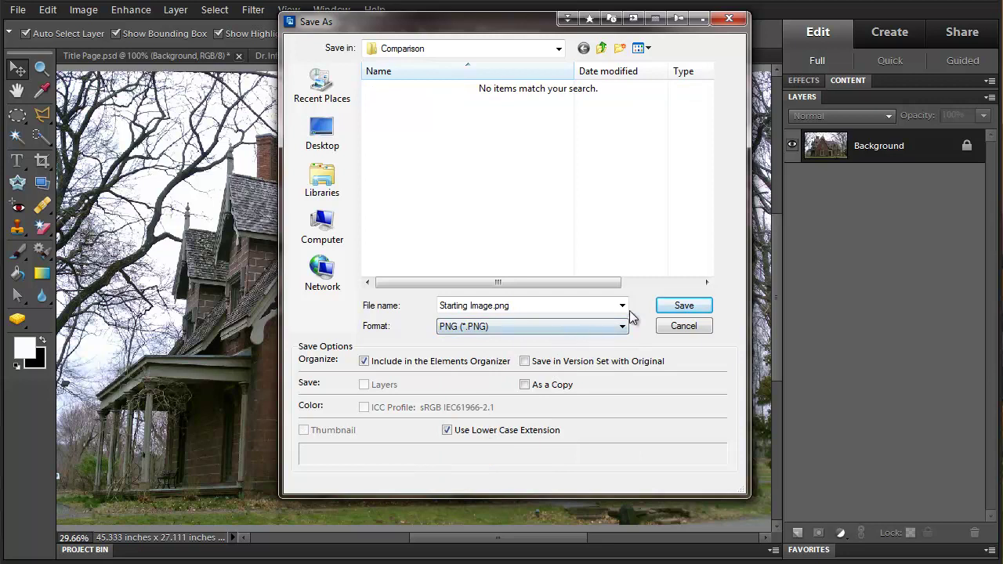
{"action": "left_click", "coordinate": [676, 309]}
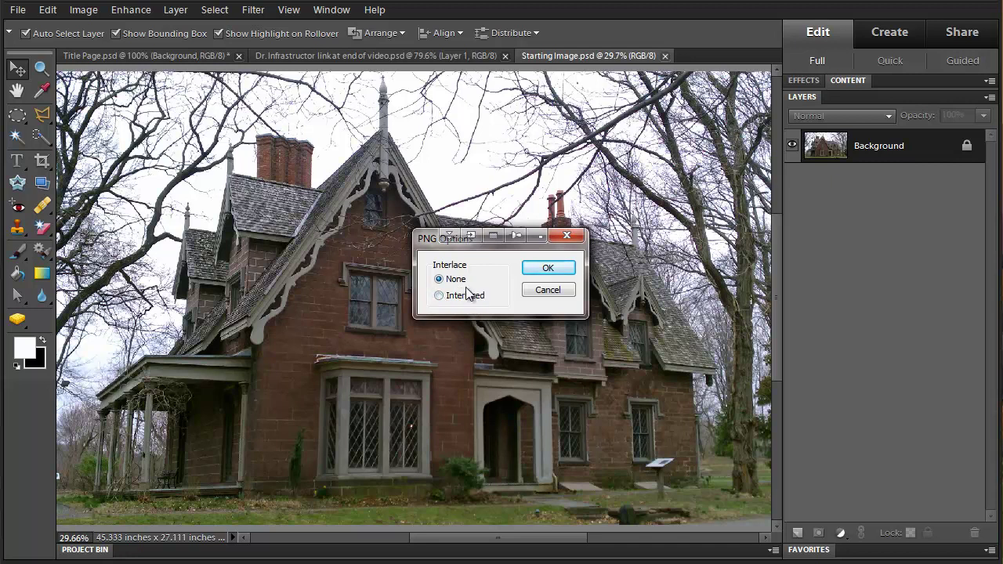
{"action": "left_click", "coordinate": [549, 269]}
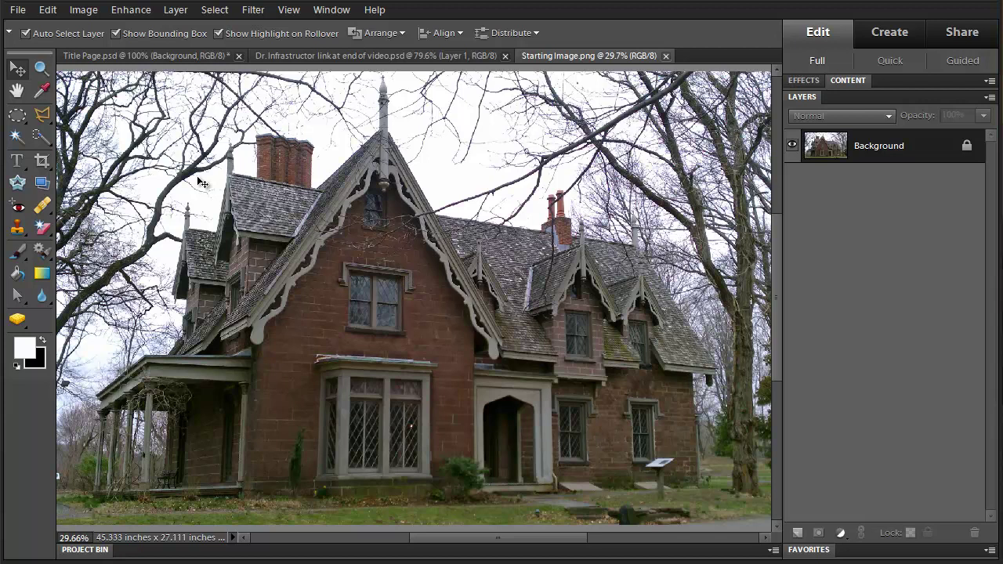
Reopen Save As and set the format to TIFF (*.TIF;*.TIFF) for Starting Image.tif.
{"action": "left_click", "coordinate": [18, 11]}
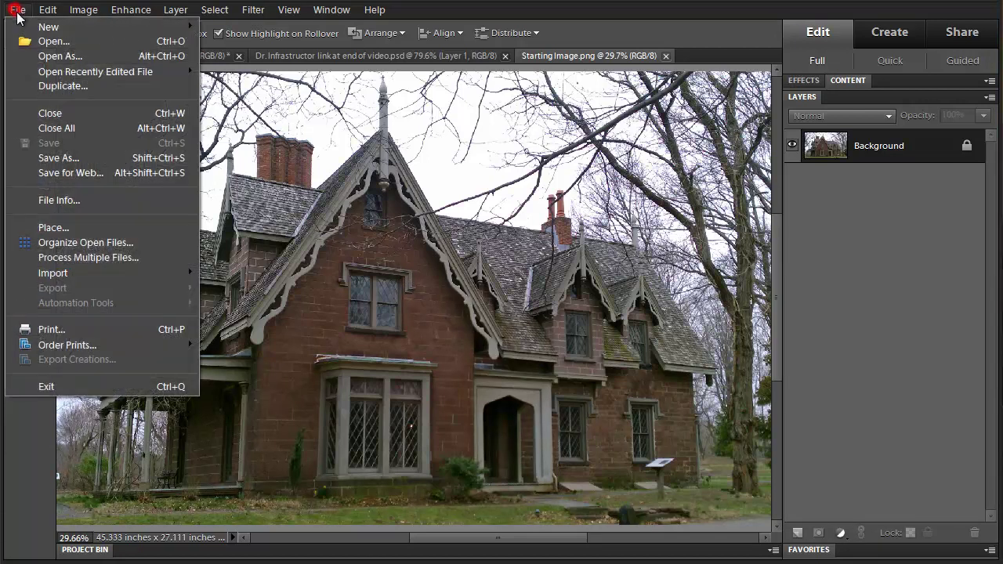
{"action": "left_click", "coordinate": [80, 159]}
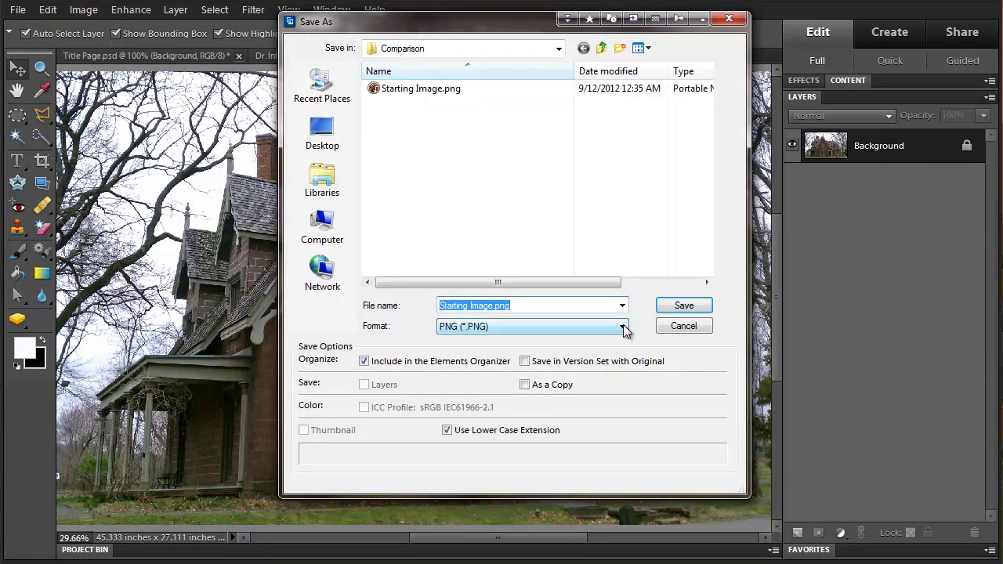
{"action": "left_click", "coordinate": [623, 325]}
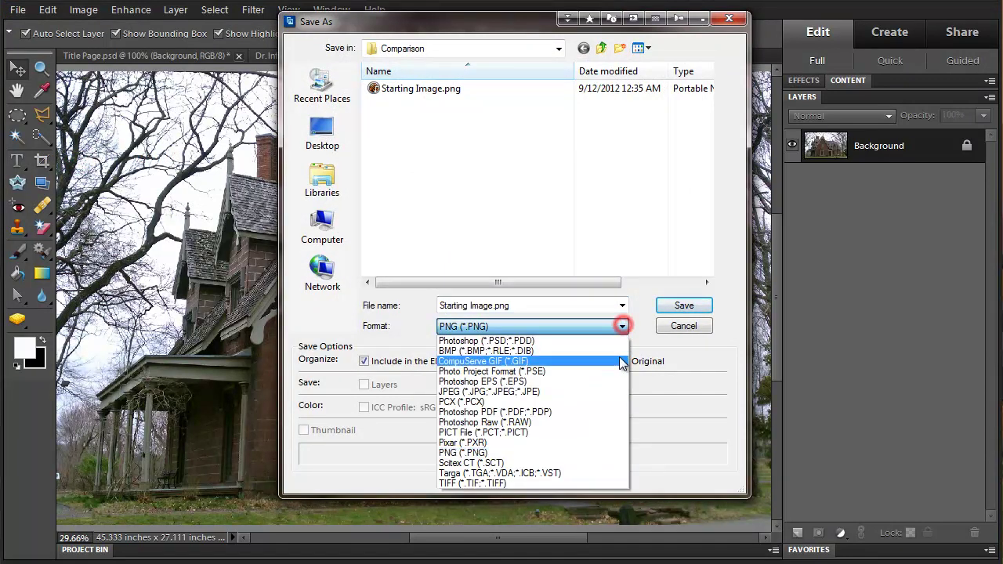
{"action": "left_click", "coordinate": [467, 483]}
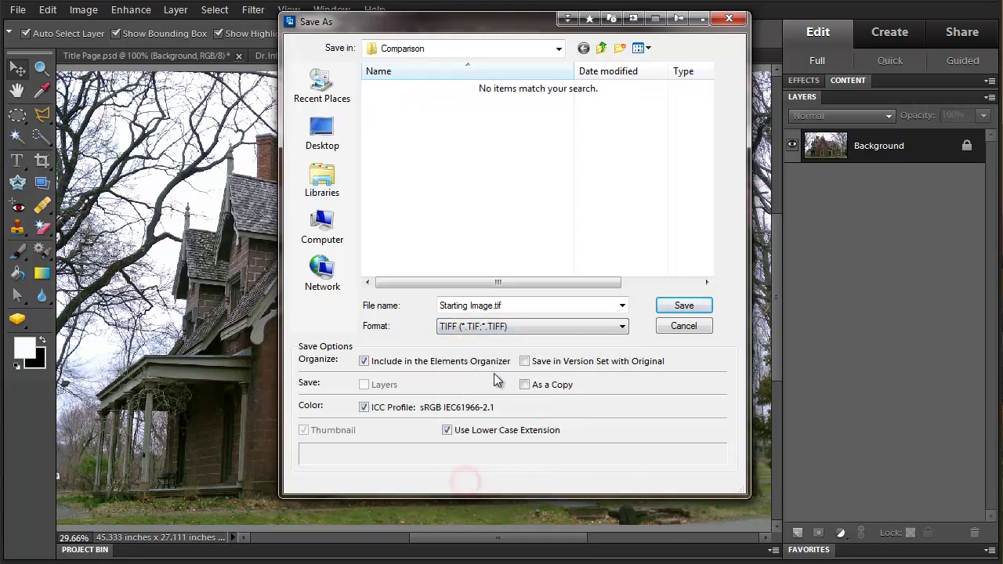
Save Starting Image.tif with Image Compression left at NONE.
{"action": "left_click", "coordinate": [682, 307]}
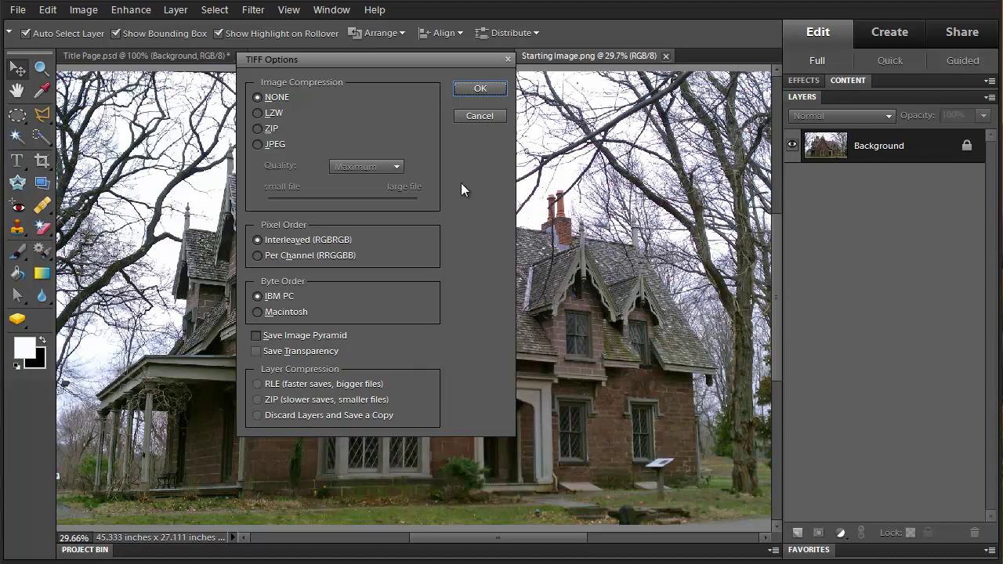
{"action": "left_click", "coordinate": [472, 88]}
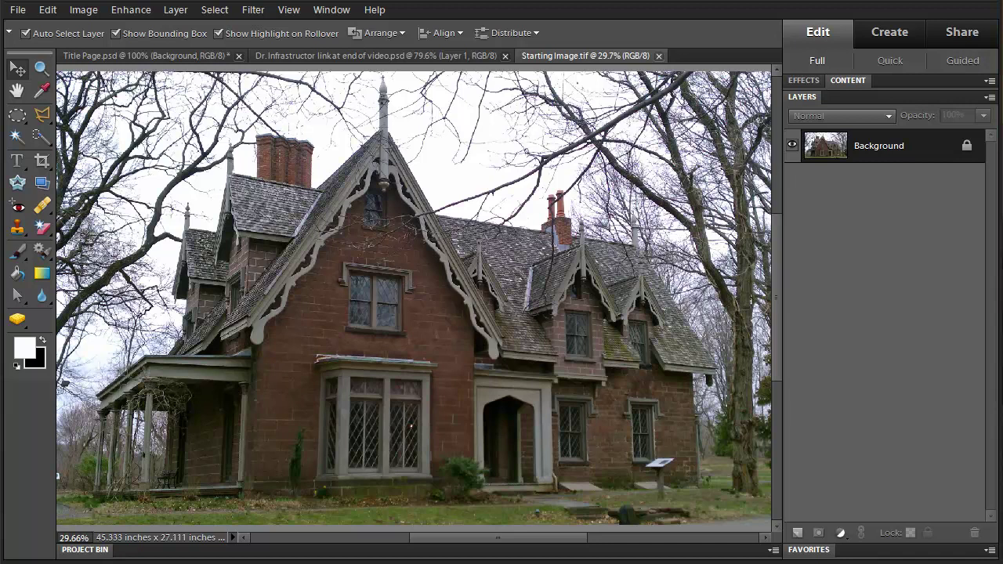
{"action": "key", "text": "alt+Tab"}
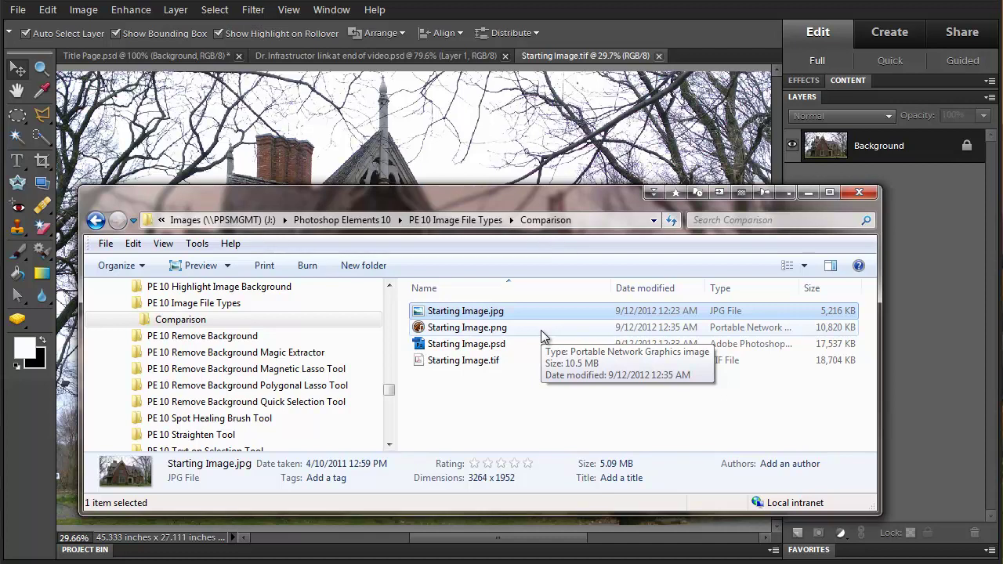
{"action": "left_click", "coordinate": [365, 151]}
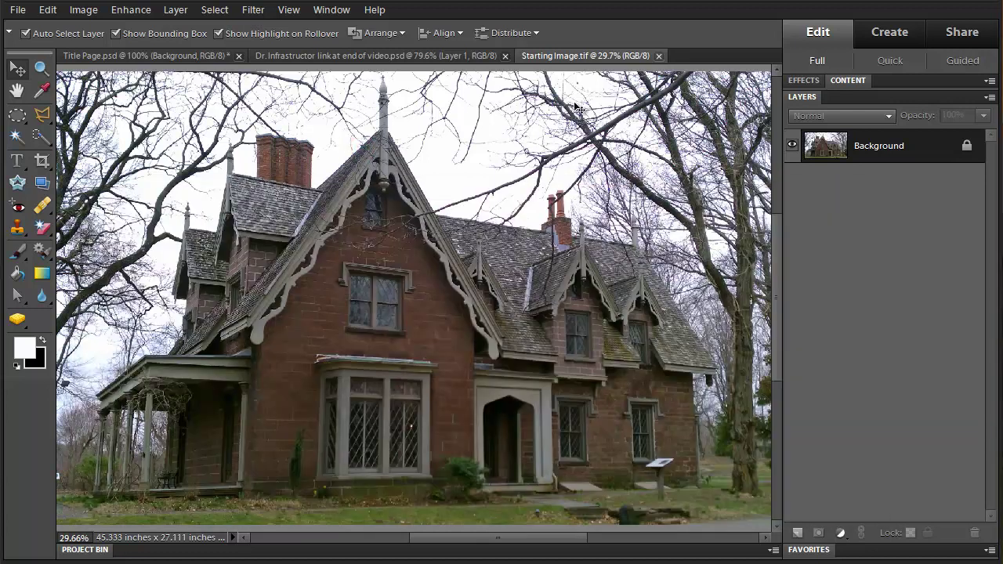
Save As JPEG, adding 'test' to the name to make Starting Image test.jpg.
{"action": "left_click", "coordinate": [19, 10]}
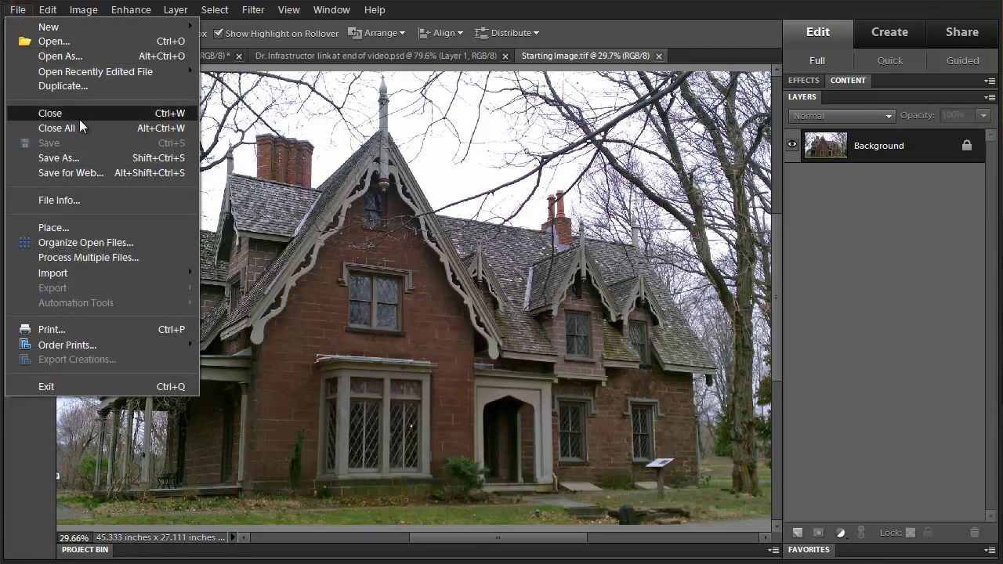
{"action": "left_click", "coordinate": [101, 159]}
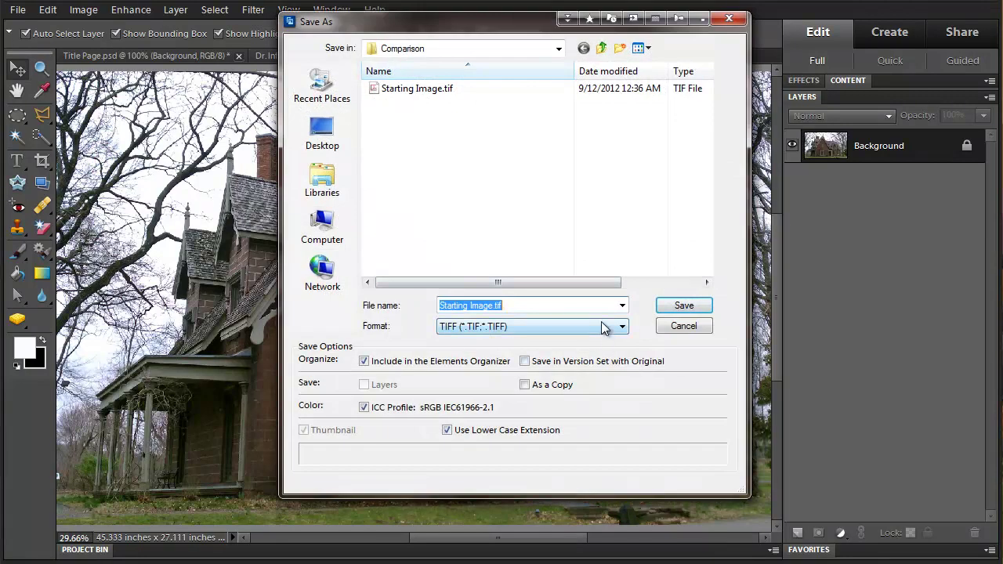
{"action": "left_click", "coordinate": [623, 328]}
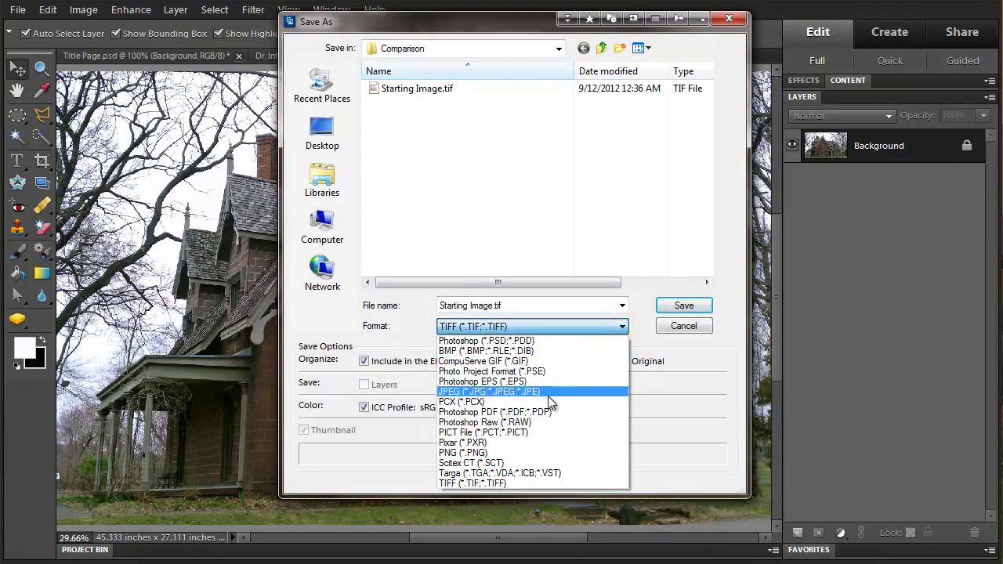
{"action": "left_click", "coordinate": [523, 391]}
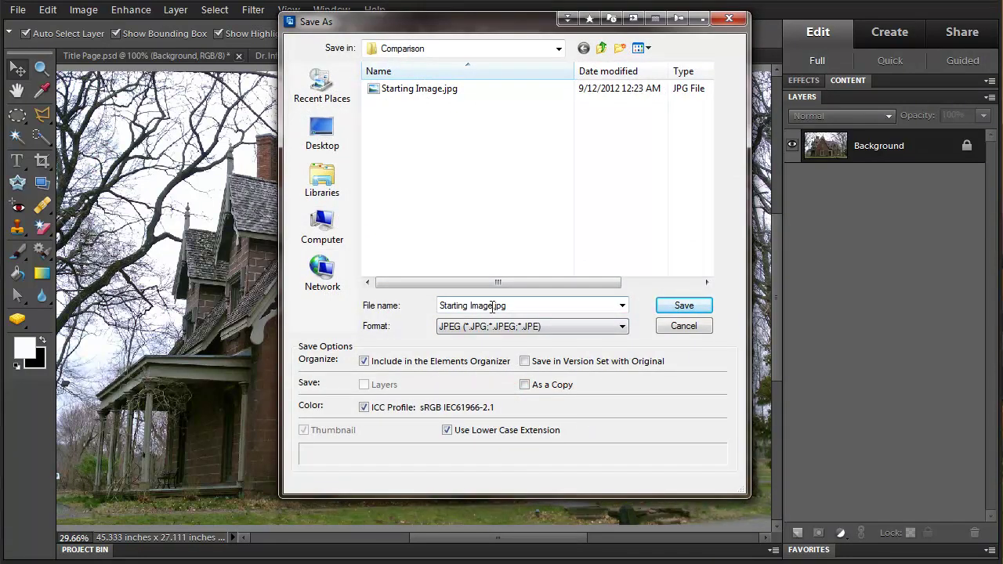
{"action": "left_click", "coordinate": [493, 307]}
{"action": "left_click", "coordinate": [494, 307]}
{"action": "type", "text": "test"}
{"action": "left_click", "coordinate": [685, 308]}
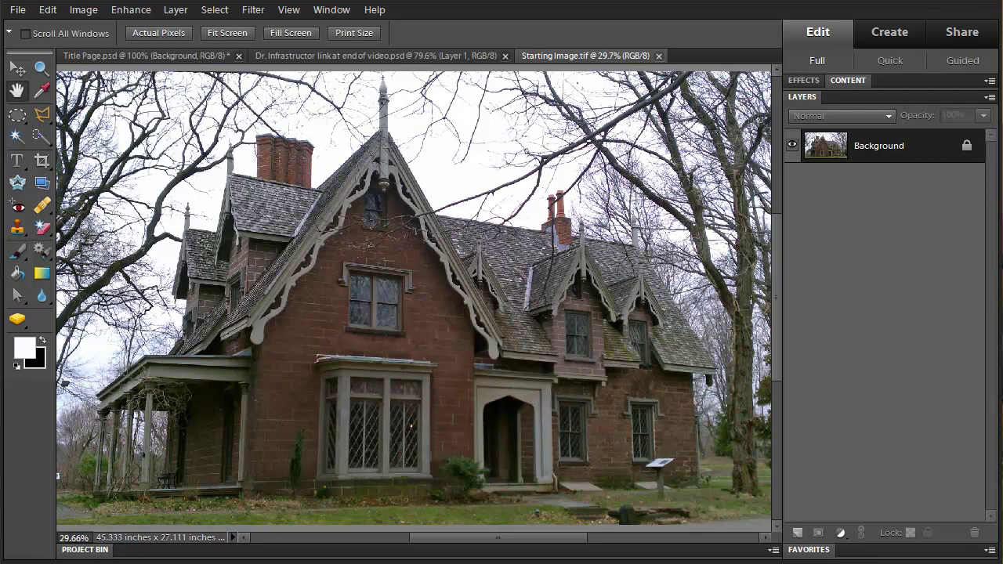
Lower the JPEG Quality slider to 6 (Medium, about 1.1M) and confirm the save.
{"action": "left_click_drag", "start_coordinate": [688, 456], "coordinate": [477, 279]}
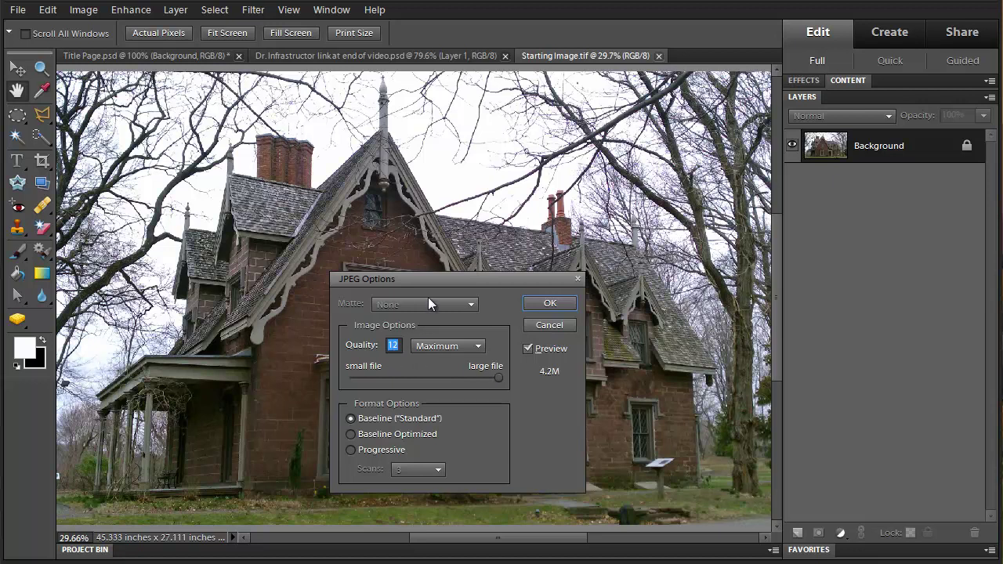
{"action": "left_click_drag", "start_coordinate": [435, 274], "coordinate": [412, 200]}
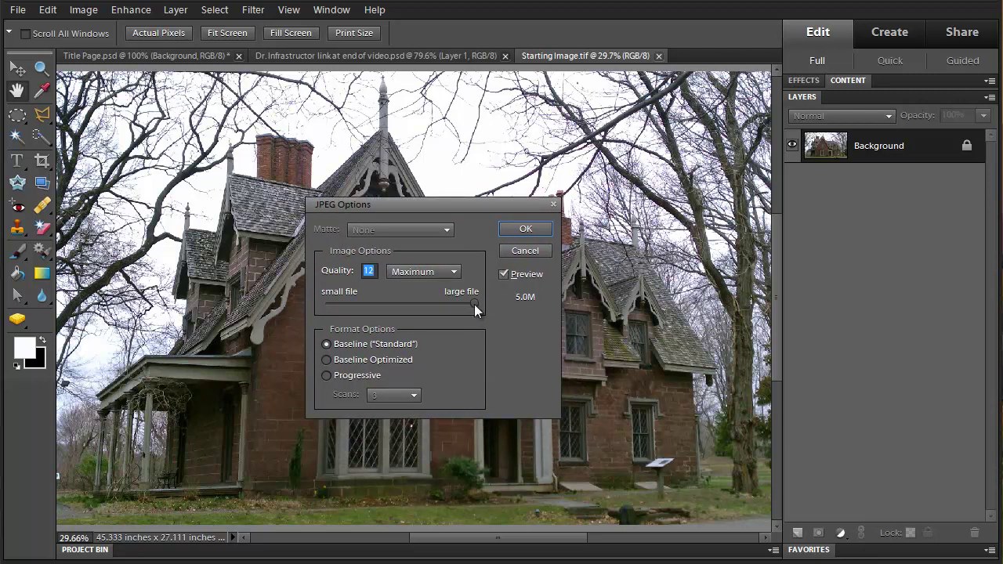
{"action": "left_click_drag", "start_coordinate": [474, 304], "coordinate": [392, 304]}
{"action": "left_click", "coordinate": [526, 230]}
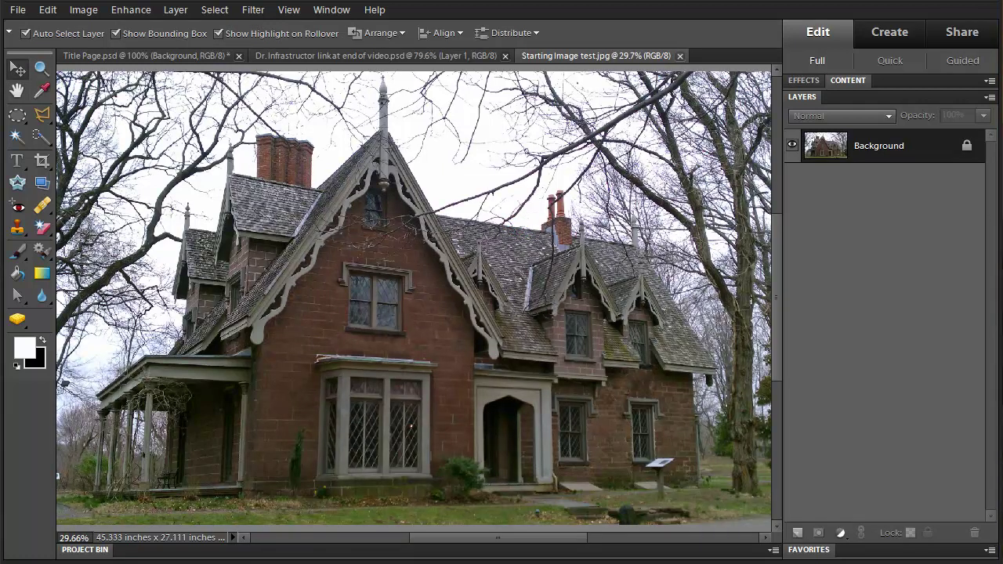
Refresh the Comparison folder in Explorer to list Starting Image test.jpg at 1,199 KB.
{"action": "key", "text": "alt+Tab"}
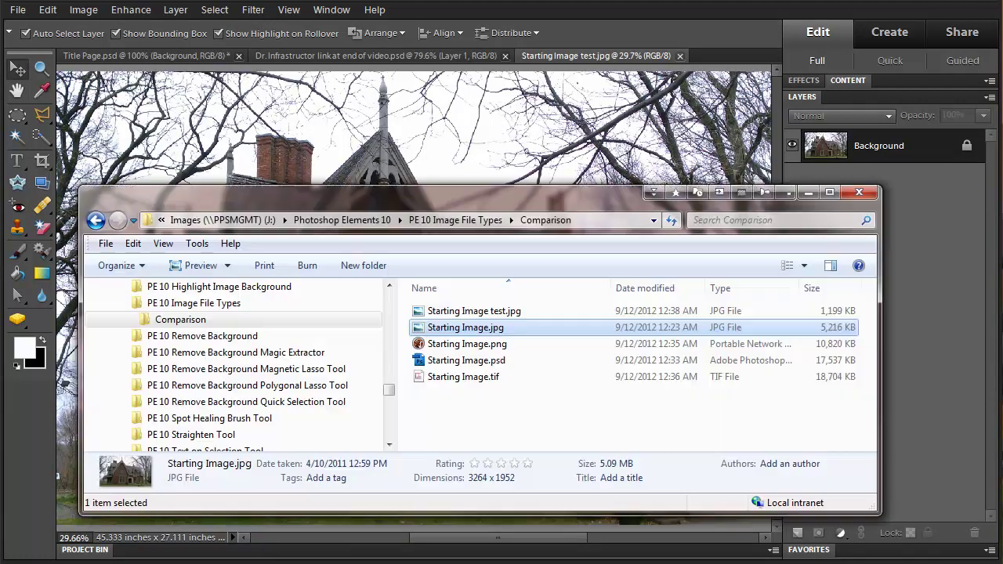
{"action": "right_click", "coordinate": [492, 408]}
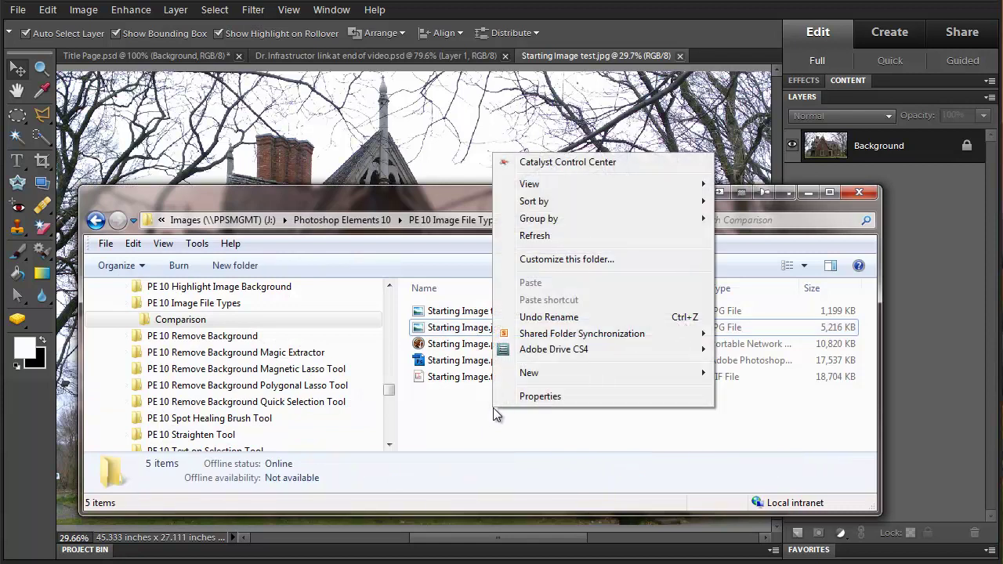
{"action": "left_click", "coordinate": [545, 235]}
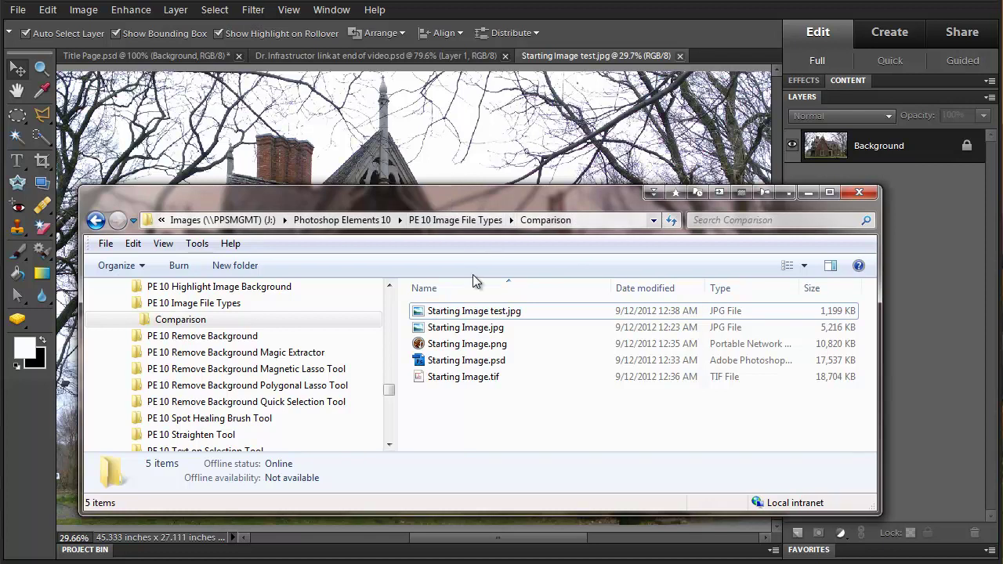
Open Starting Image test.jpg in Photoshop Elements 10, then switch to the Dr. Infrastructor link document.
{"action": "right_click", "coordinate": [445, 314]}
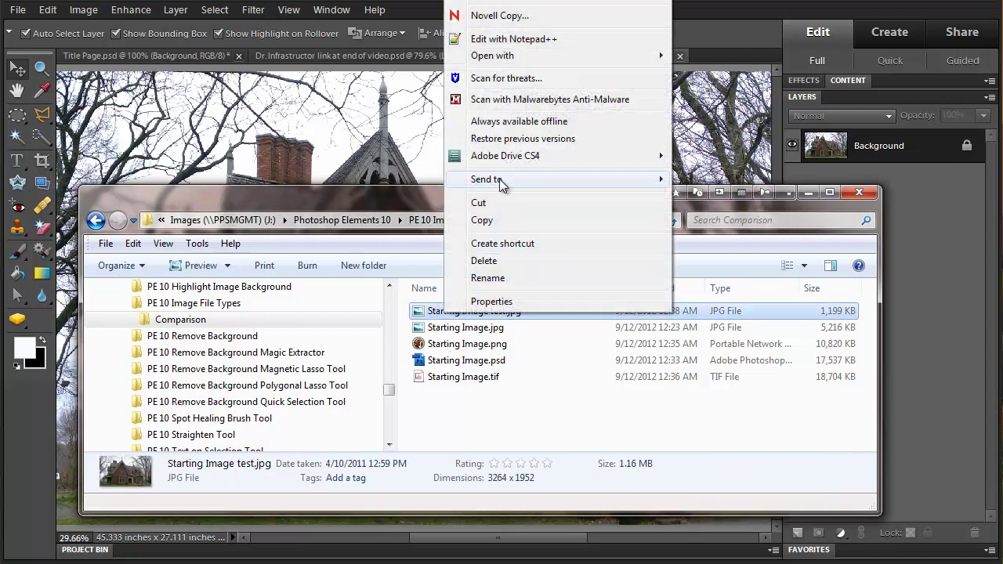
{"action": "mouse_move", "coordinate": [498, 57]}
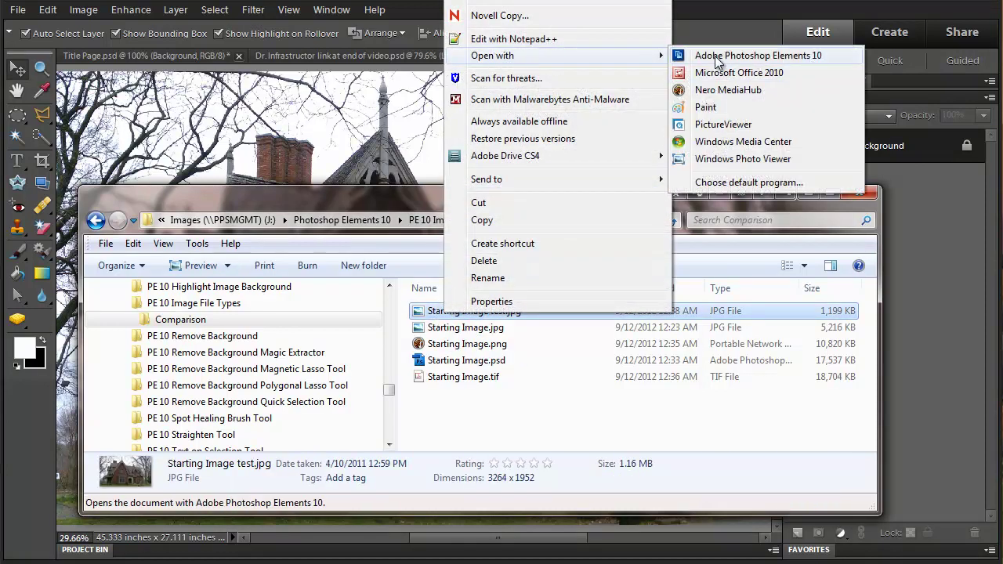
{"action": "left_click", "coordinate": [715, 56]}
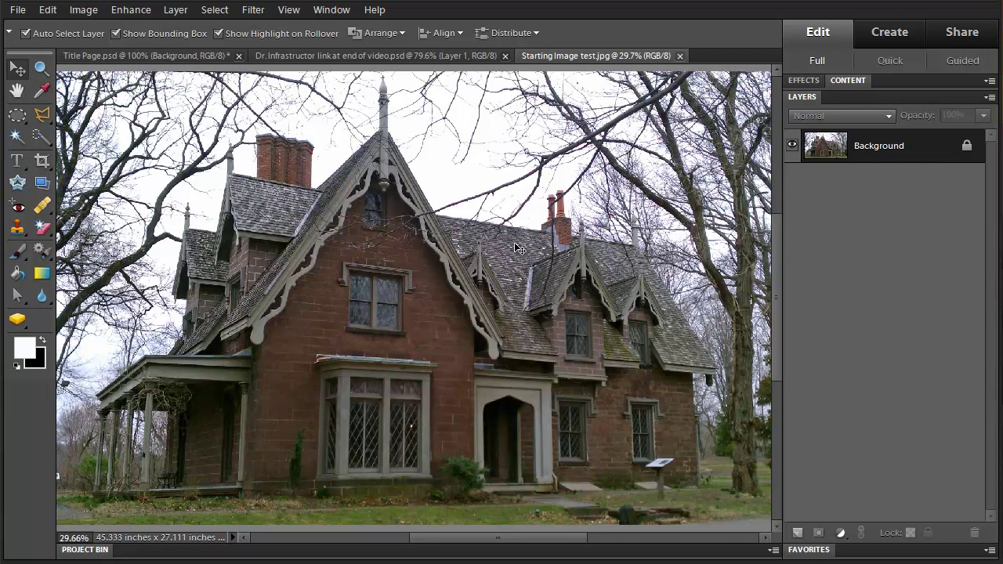
{"action": "left_click", "coordinate": [295, 55]}
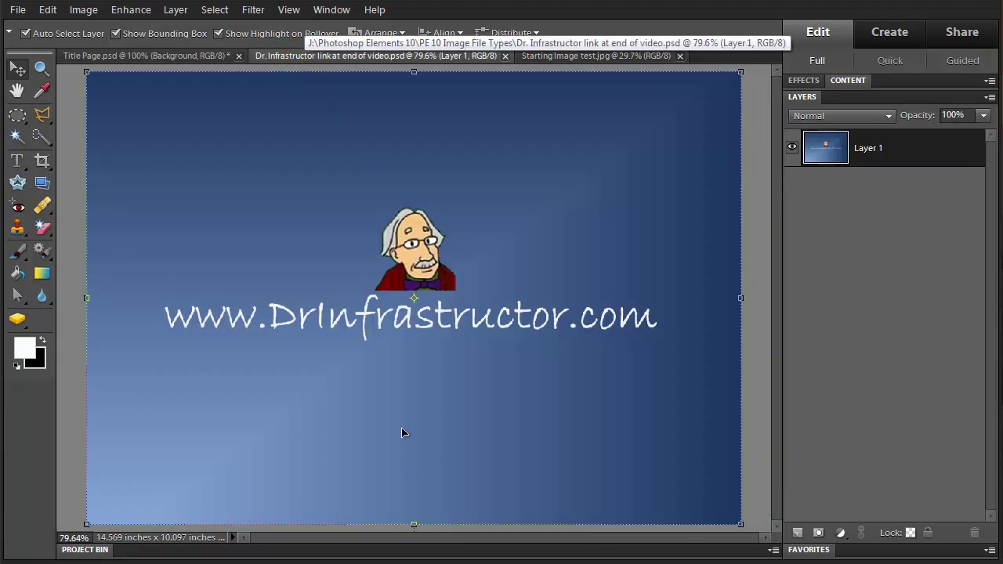